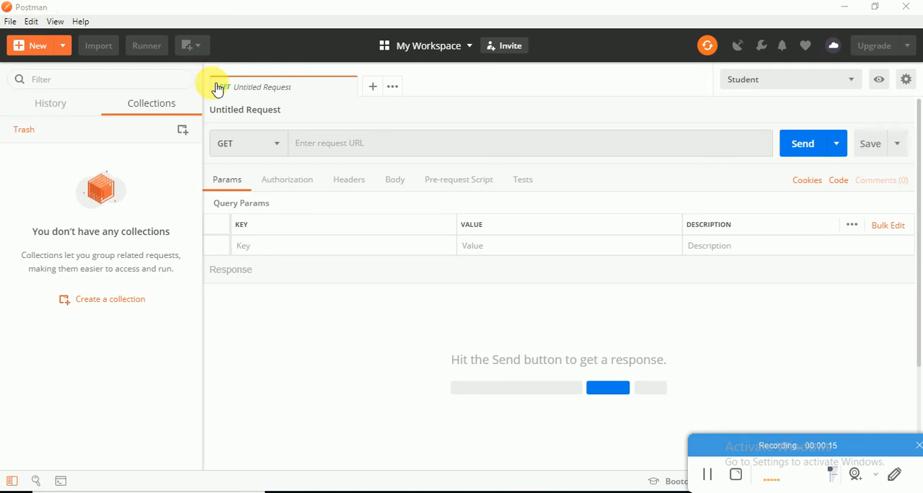
Create a new collection named Student_Test.
{"action": "left_click", "coordinate": [110, 136]}
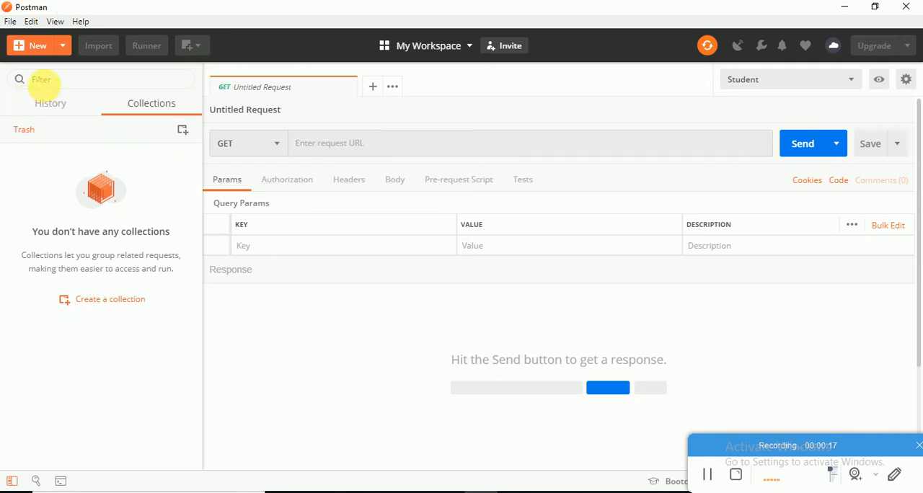
{"action": "left_click", "coordinate": [62, 46]}
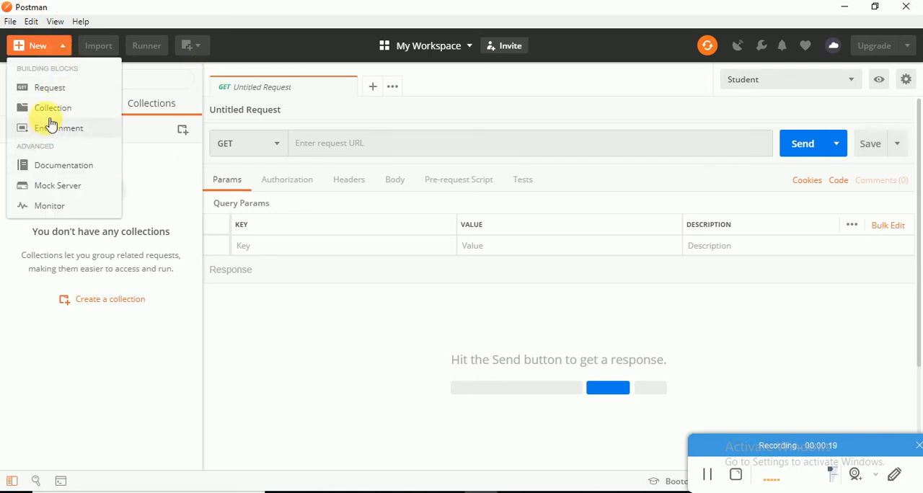
{"action": "left_click", "coordinate": [52, 113]}
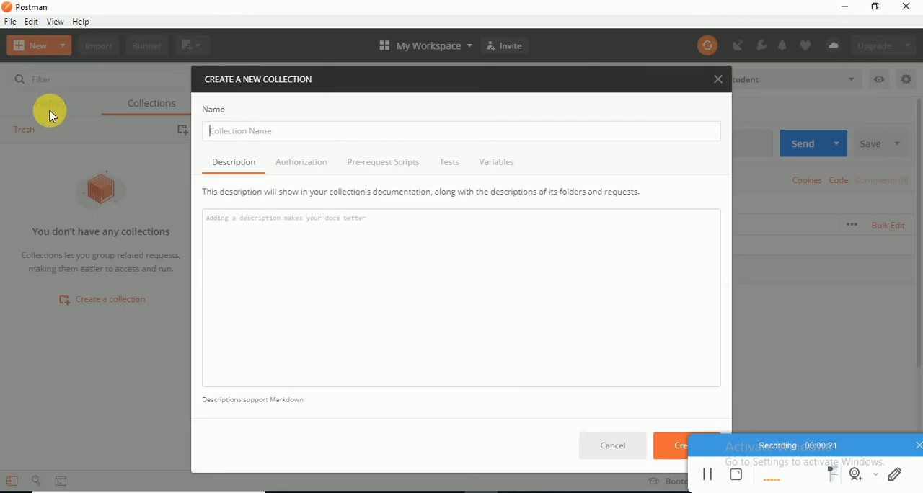
{"action": "type", "text": "Student_Test"}
{"action": "key", "text": "Return"}
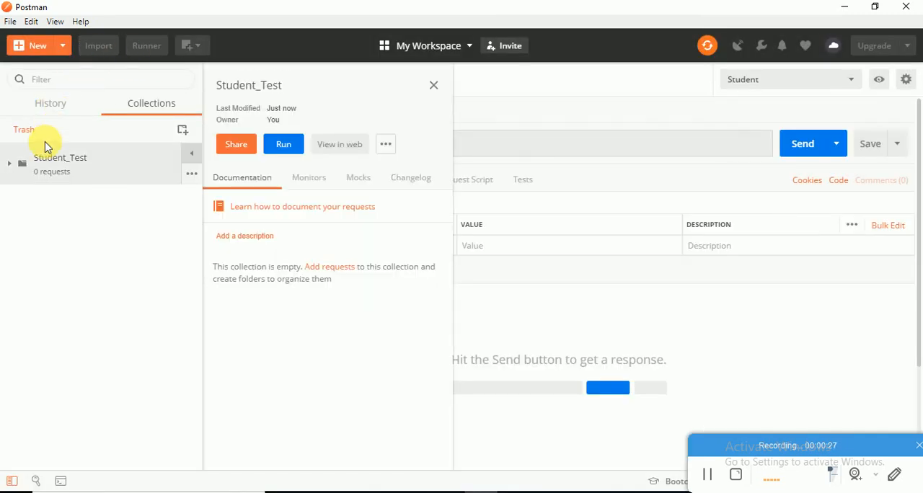
Create a mock server named Student_Test from the existing Student_Test collection, with no environment selected, and close the setup.
{"action": "left_click", "coordinate": [63, 47]}
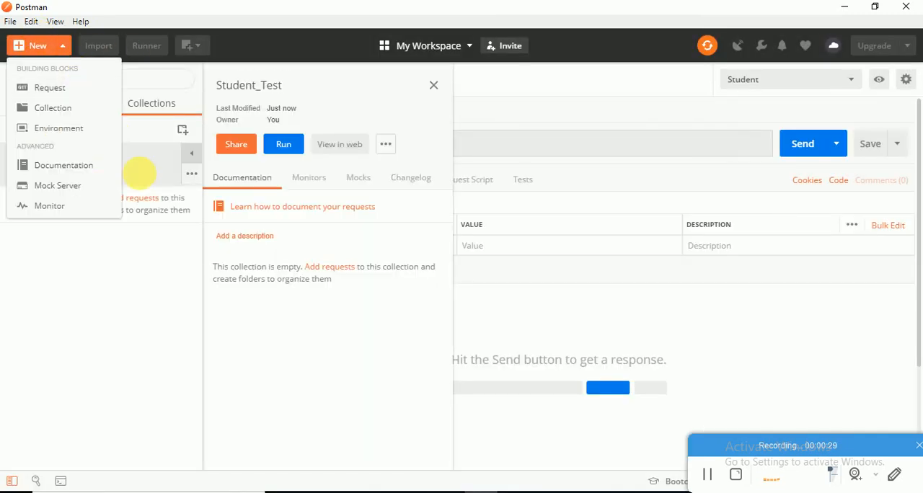
{"action": "left_click", "coordinate": [68, 189]}
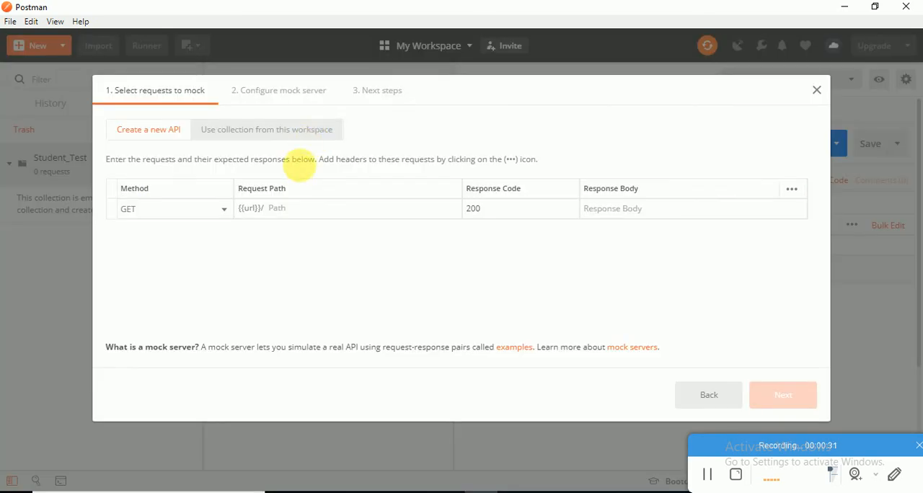
{"action": "left_click", "coordinate": [261, 137]}
{"action": "left_click", "coordinate": [190, 201]}
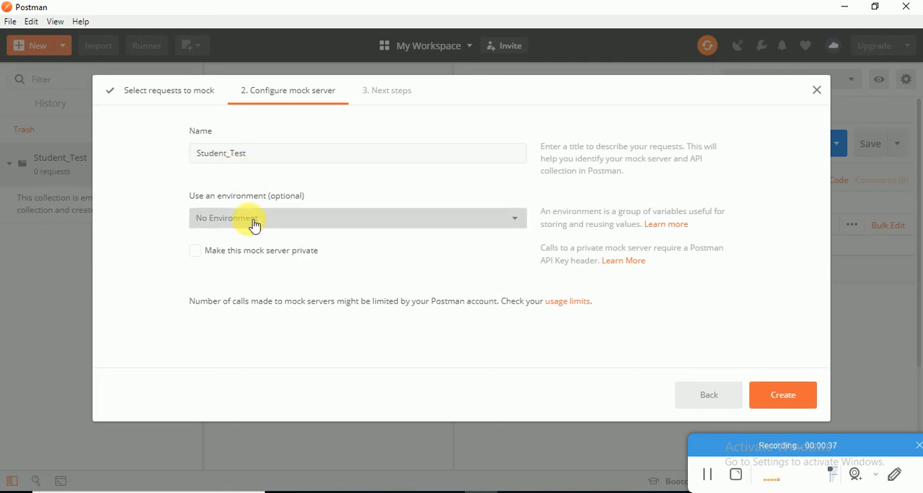
{"action": "left_click", "coordinate": [779, 397]}
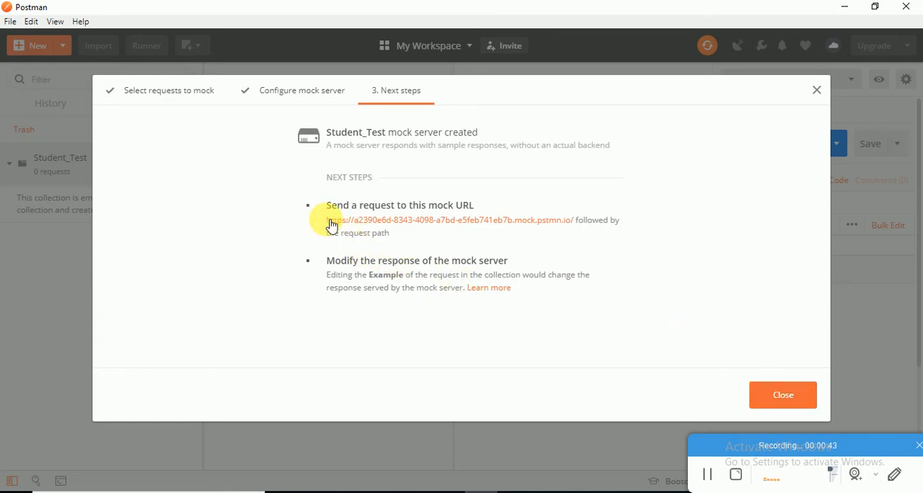
{"action": "key", "text": "Escape"}
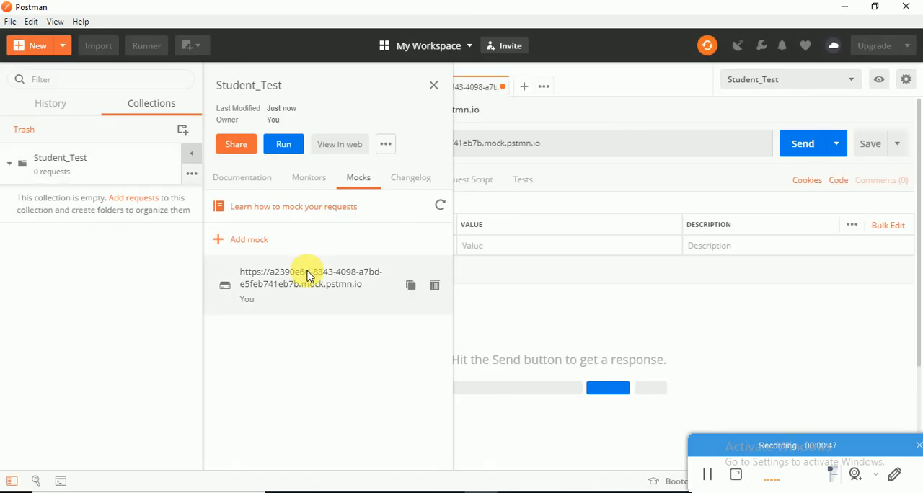
Copy the Student_Test mock server URL and paste it as the current value of the environment's url variable.
{"action": "double_click", "coordinate": [340, 284]}
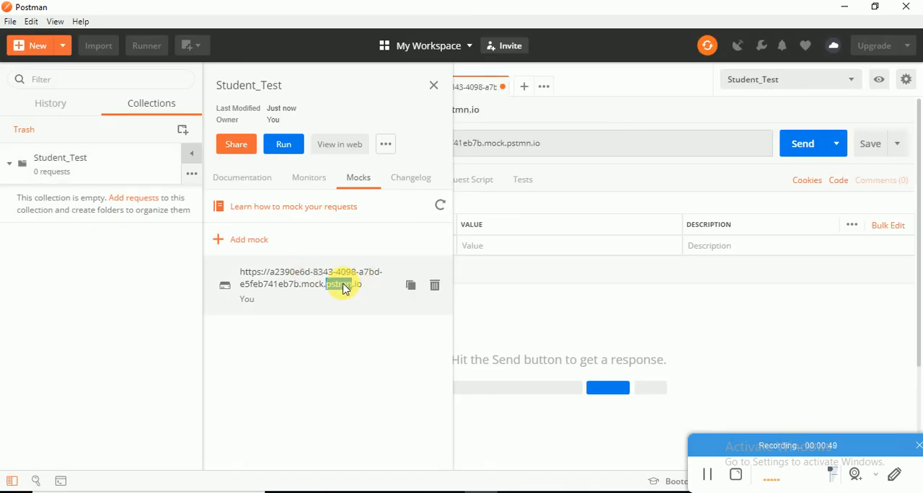
{"action": "left_click_drag", "start_coordinate": [241, 274], "coordinate": [367, 293]}
{"action": "key", "text": "ctrl+c"}
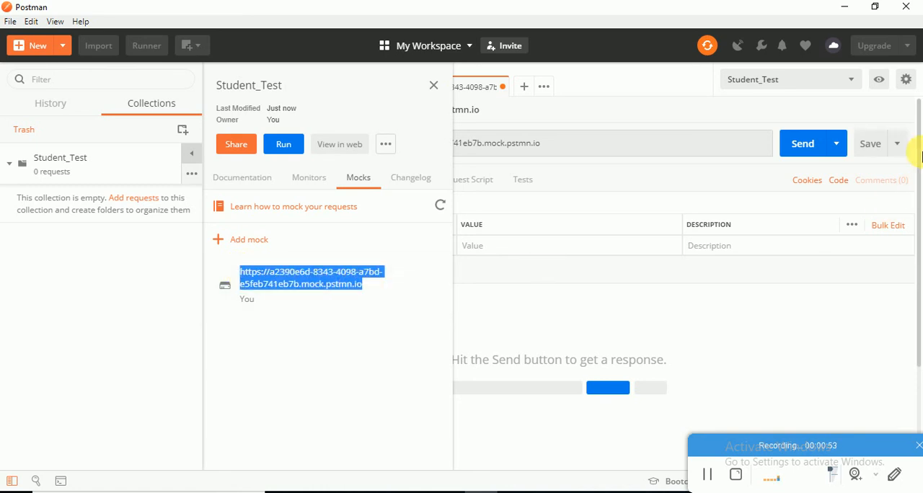
{"action": "left_click", "coordinate": [886, 80]}
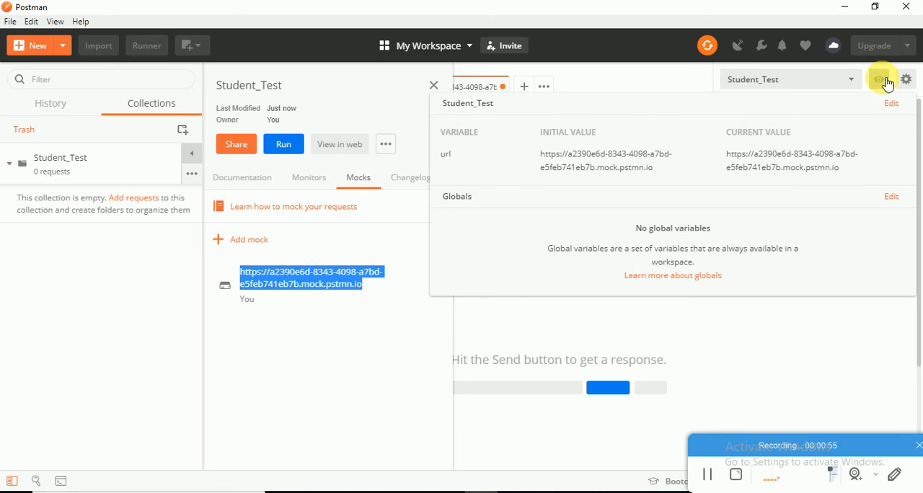
{"action": "left_click", "coordinate": [852, 166]}
{"action": "left_click", "coordinate": [901, 154]}
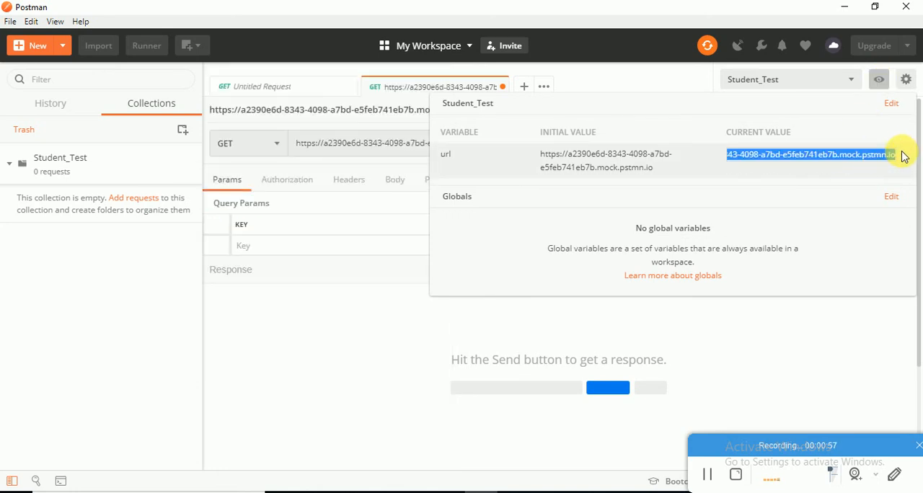
{"action": "key", "text": "ctrl+v"}
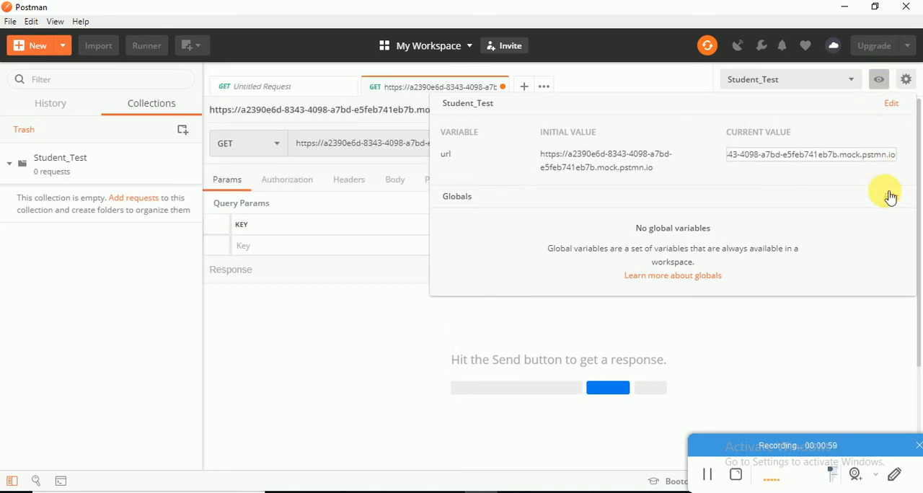
{"action": "left_click", "coordinate": [795, 235]}
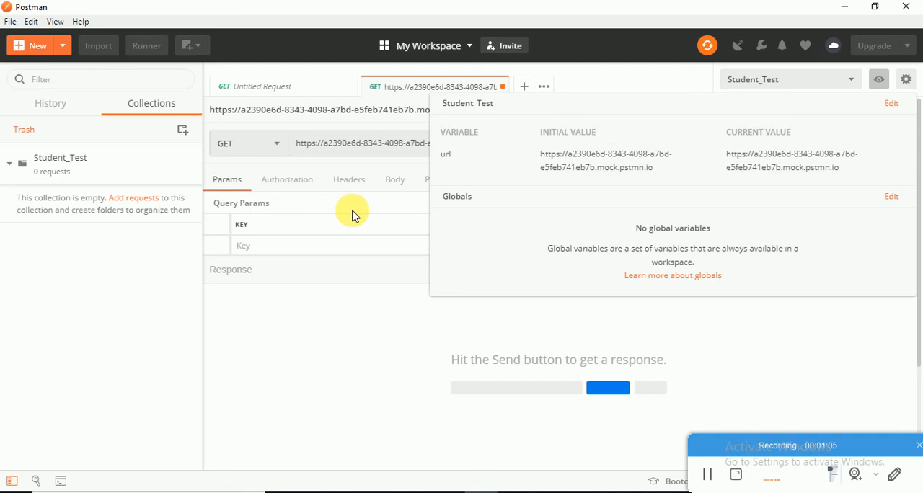
{"action": "left_click", "coordinate": [356, 144]}
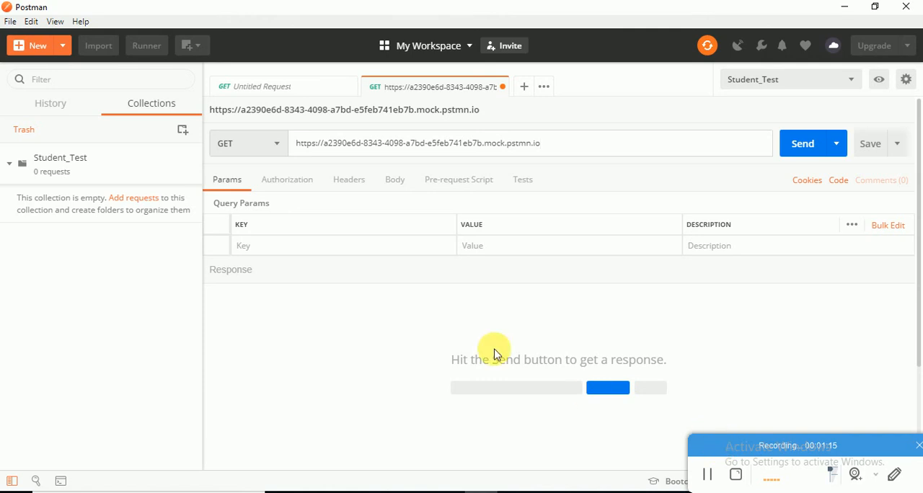
{"action": "left_click", "coordinate": [700, 475]}
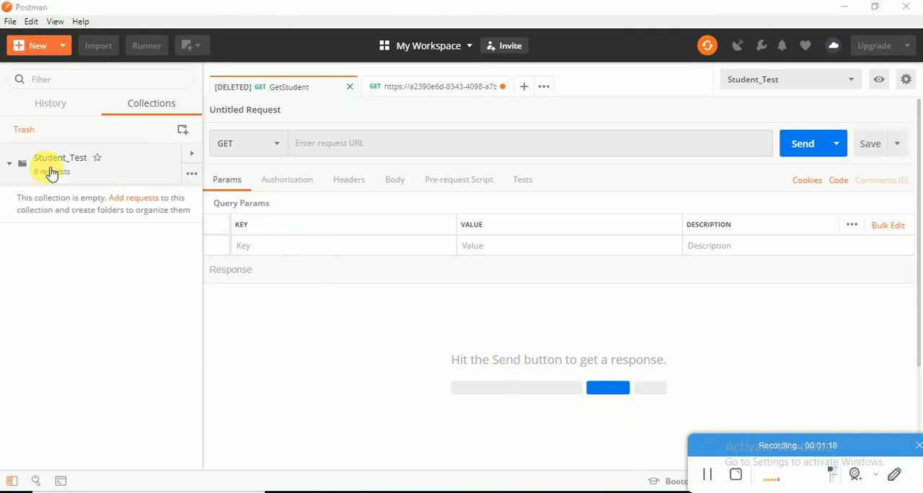
Add a request named GetStudentInfo to the Student_Test collection.
{"action": "right_click", "coordinate": [48, 173]}
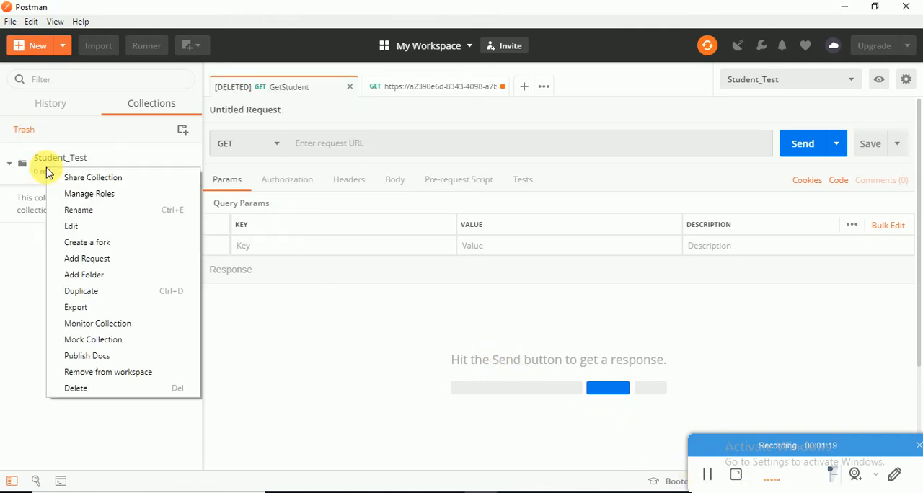
{"action": "left_click", "coordinate": [90, 258]}
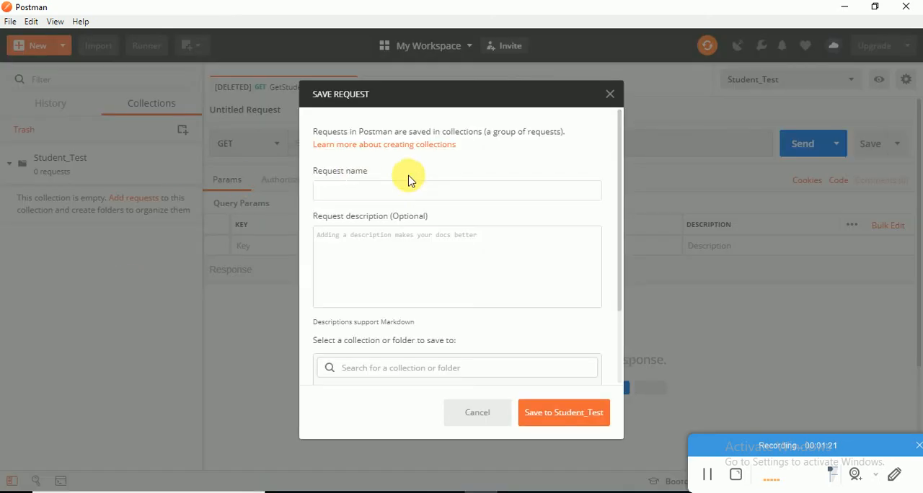
{"action": "left_click", "coordinate": [420, 192]}
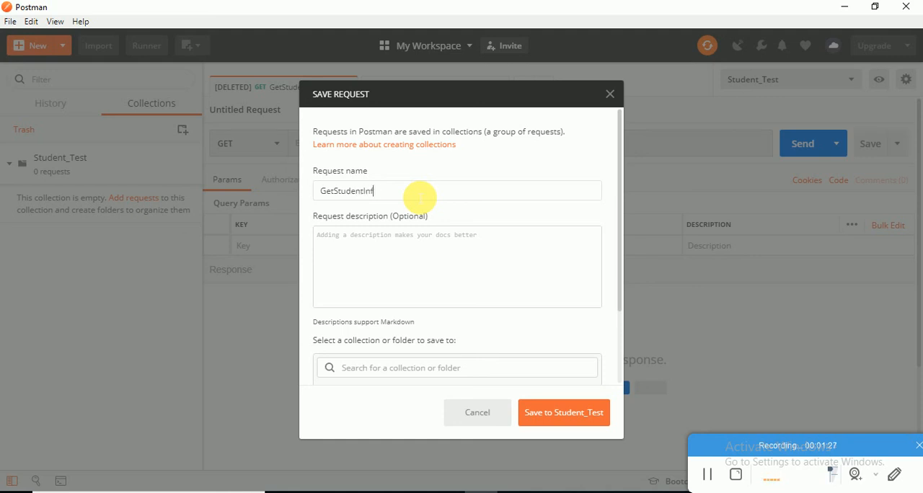
{"action": "type", "text": "GetStudentInfo"}
{"action": "key", "text": "Return"}
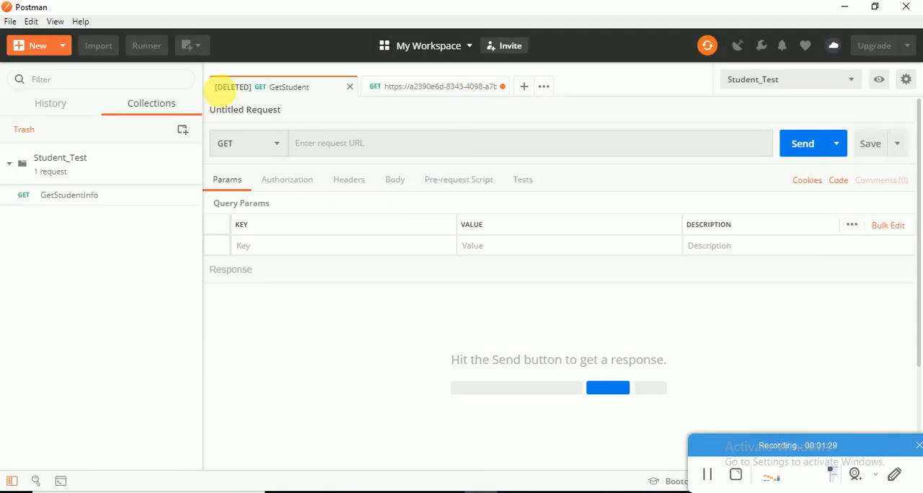
Open the GetStudentInfo request and add an example named GetStudentInfo_1.
{"action": "left_click", "coordinate": [85, 199]}
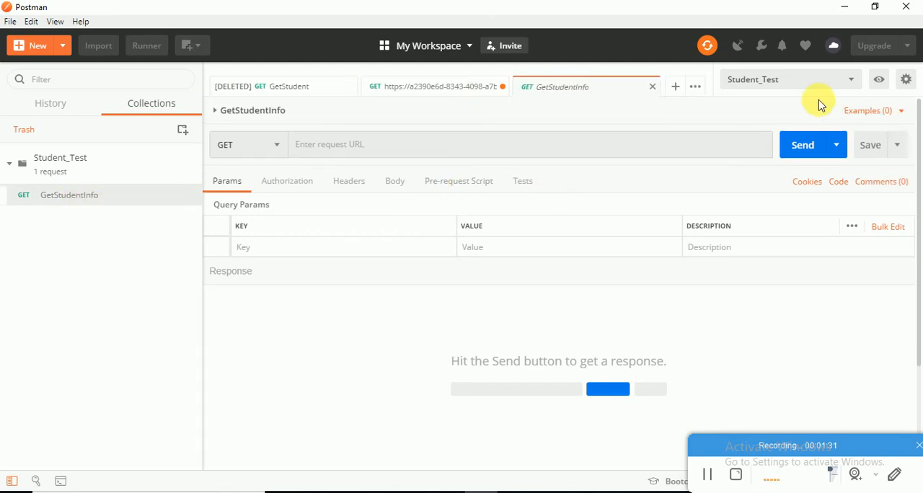
{"action": "left_click", "coordinate": [883, 114]}
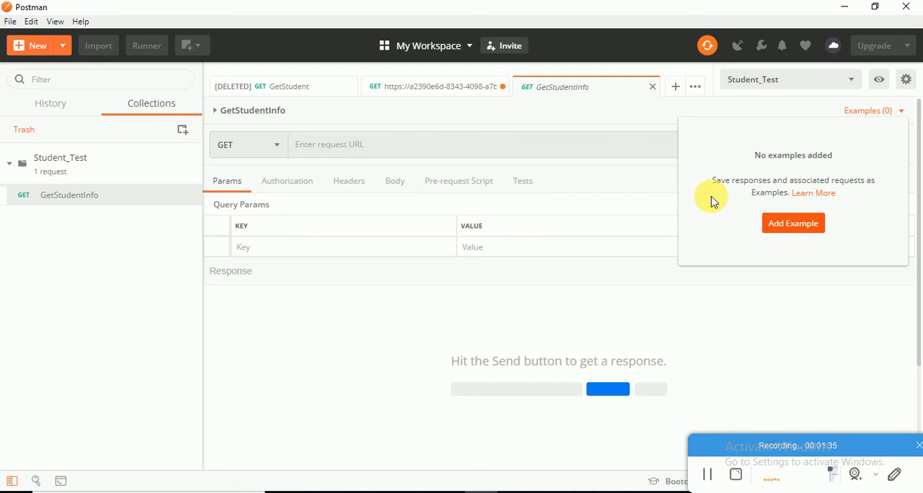
{"action": "left_click", "coordinate": [793, 222]}
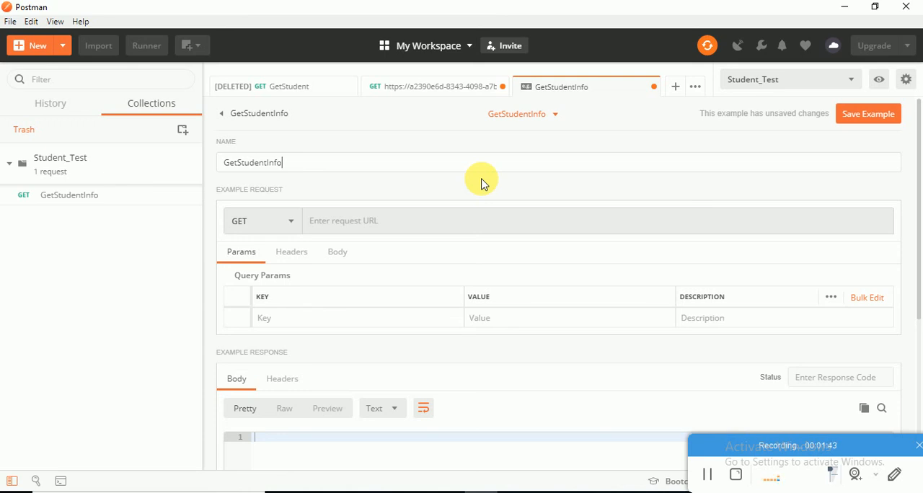
{"action": "left_click", "coordinate": [382, 161]}
{"action": "type", "text": "_`"}
{"action": "key", "text": "BackSpace"}
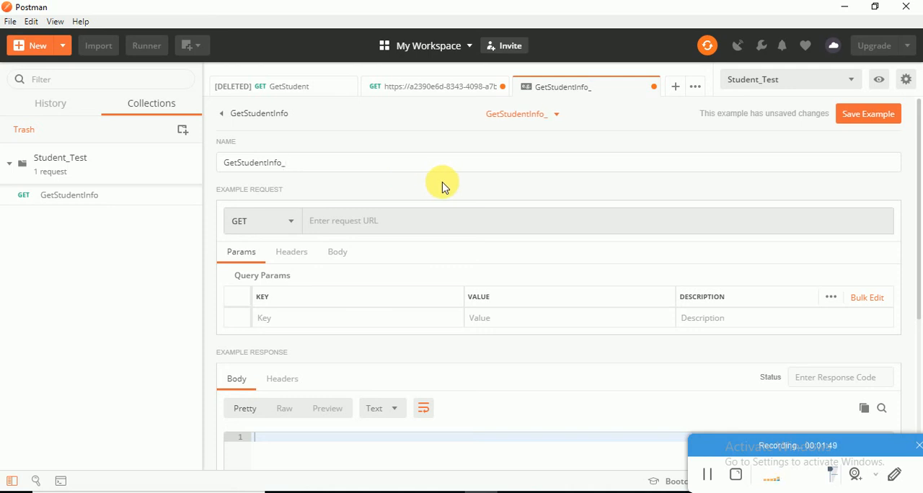
{"action": "type", "text": "1"}
Set the example's GET request URL to {{url}}/Student/1.
{"action": "left_click", "coordinate": [380, 225]}
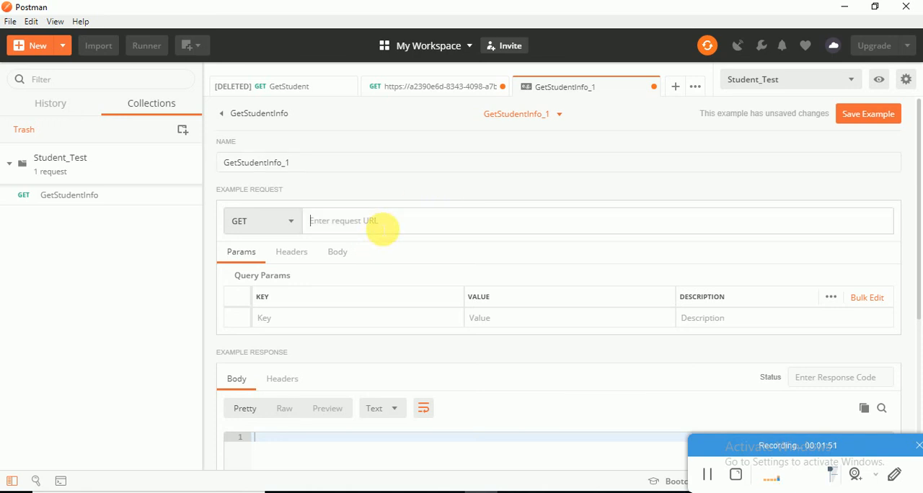
{"action": "type", "text": "{{"}
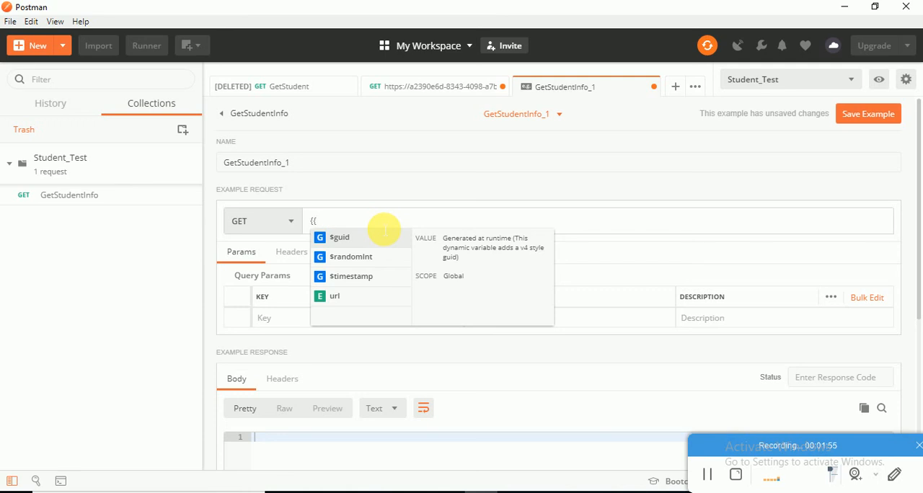
{"action": "type", "text": "url"}
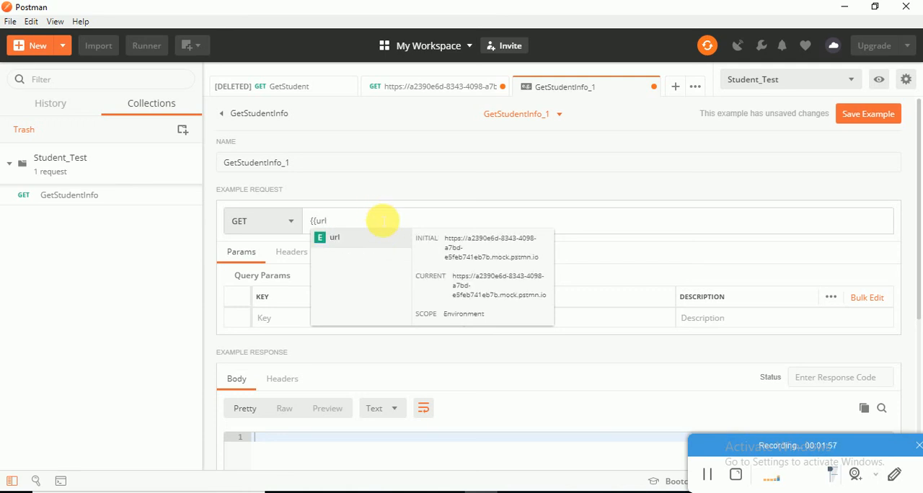
{"action": "key", "text": "Return"}
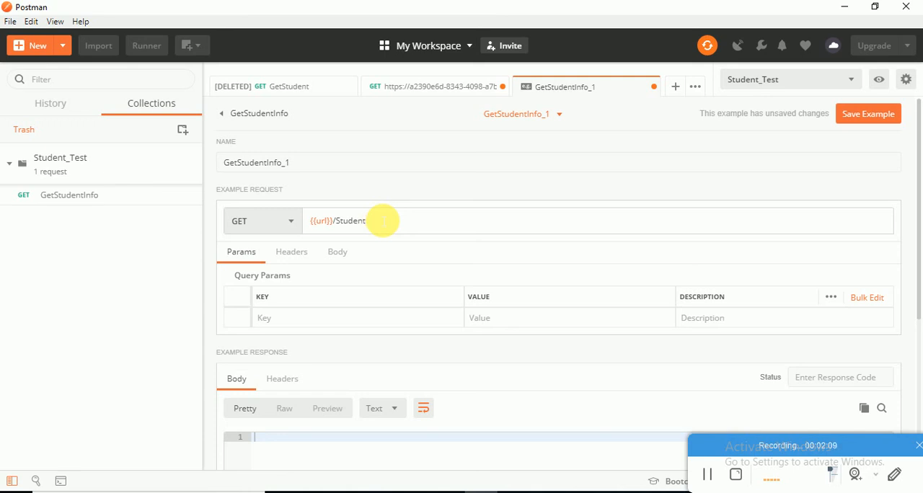
Set the example response's status to 200 OK and its body to "This is student 01", and save the example.
{"action": "scroll", "coordinate": [392, 344], "scroll_direction": "down", "scroll_amount": 3}
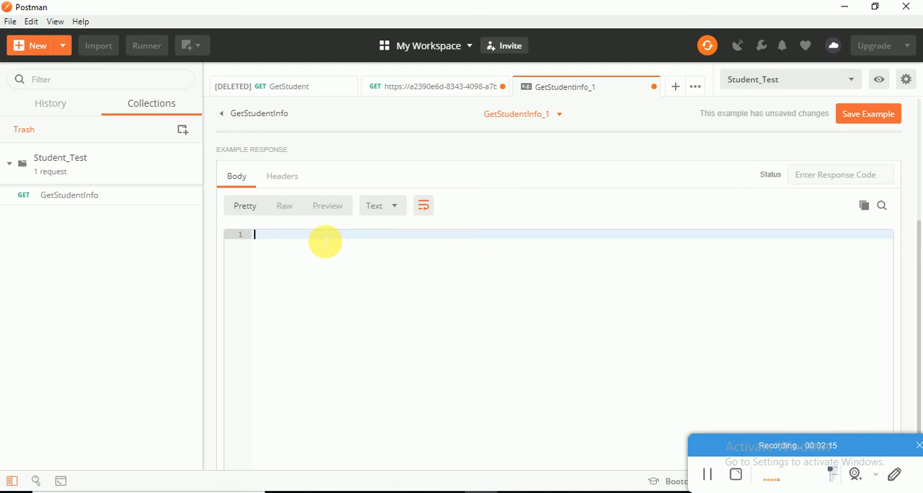
{"action": "scroll", "coordinate": [823, 273], "scroll_direction": "up", "scroll_amount": 1}
{"action": "left_click", "coordinate": [813, 243]}
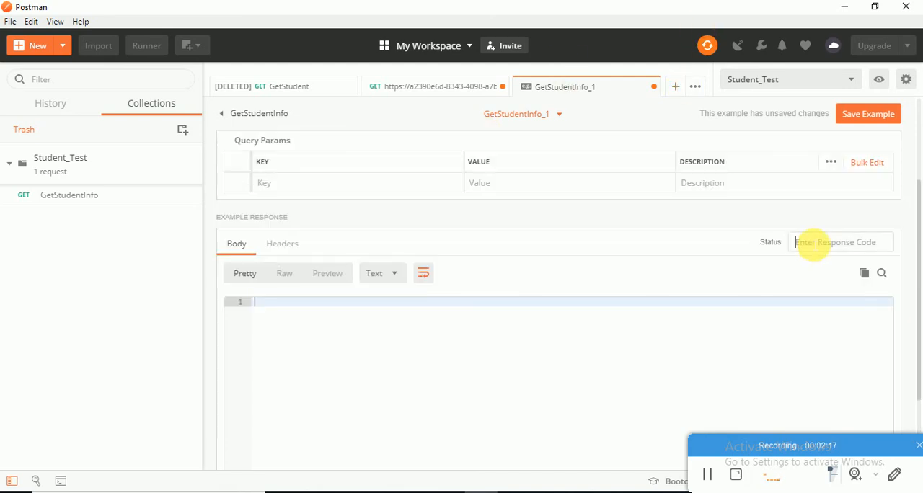
{"action": "type", "text": "200"}
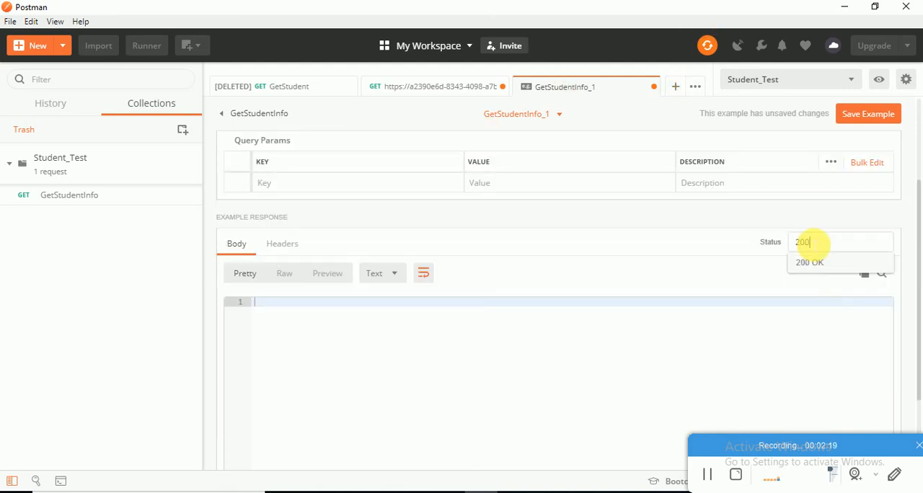
{"action": "left_click", "coordinate": [800, 262]}
{"action": "left_click", "coordinate": [469, 347]}
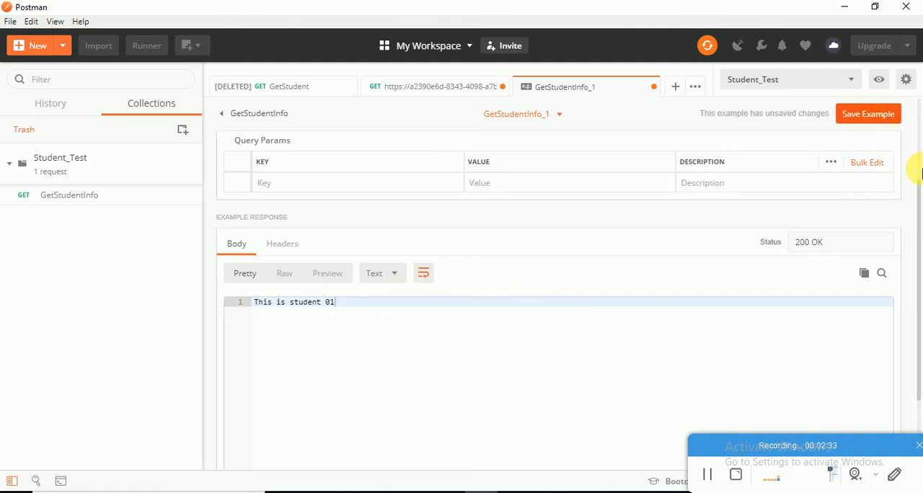
{"action": "key", "text": "ctrl+s"}
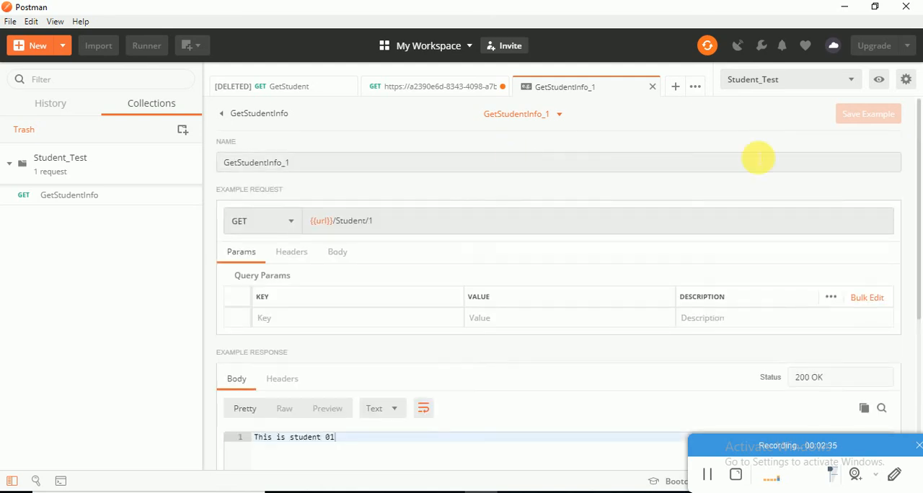
{"action": "left_click", "coordinate": [518, 118]}
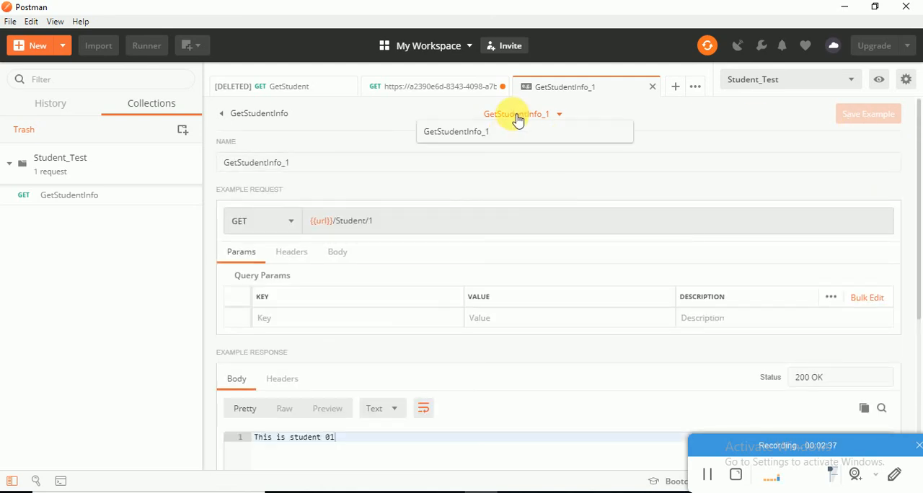
Add a second example named GetStudentInfo_2 to the GetStudentInfo request.
{"action": "left_click", "coordinate": [499, 117]}
{"action": "left_click", "coordinate": [83, 199]}
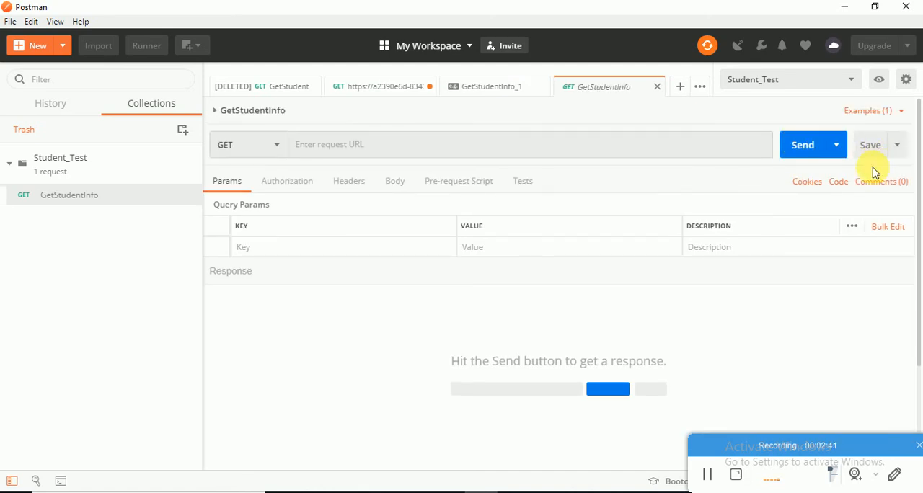
{"action": "left_click", "coordinate": [894, 111]}
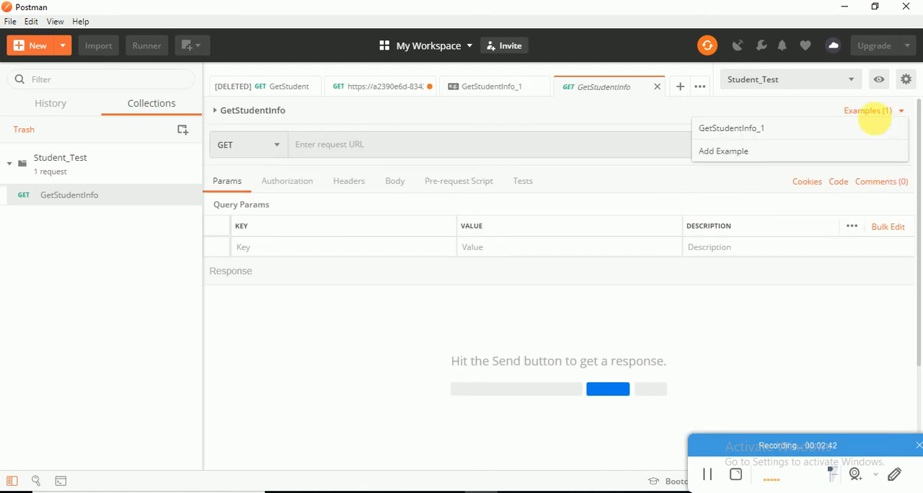
{"action": "left_click", "coordinate": [755, 163]}
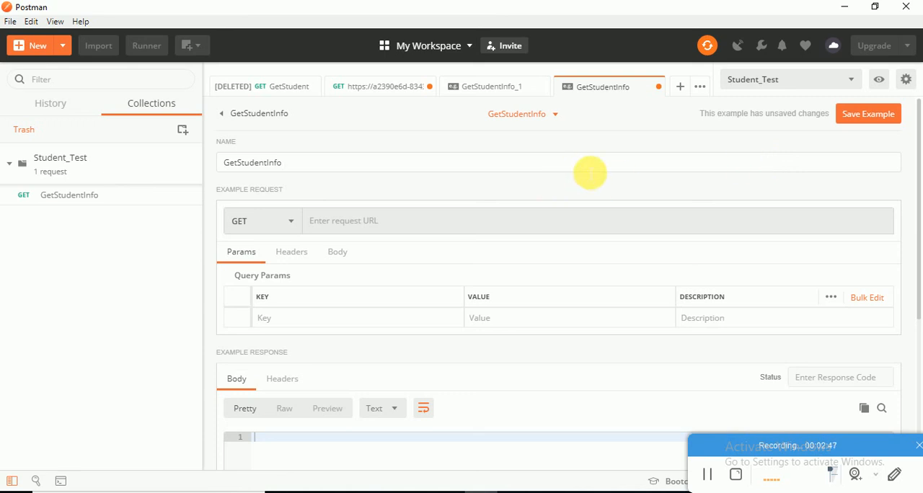
{"action": "type", "text": "_2"}
Set the GetStudentInfo_2 response status to 200 OK and its body to "This is Student 02", and save the example.
{"action": "left_click", "coordinate": [858, 378]}
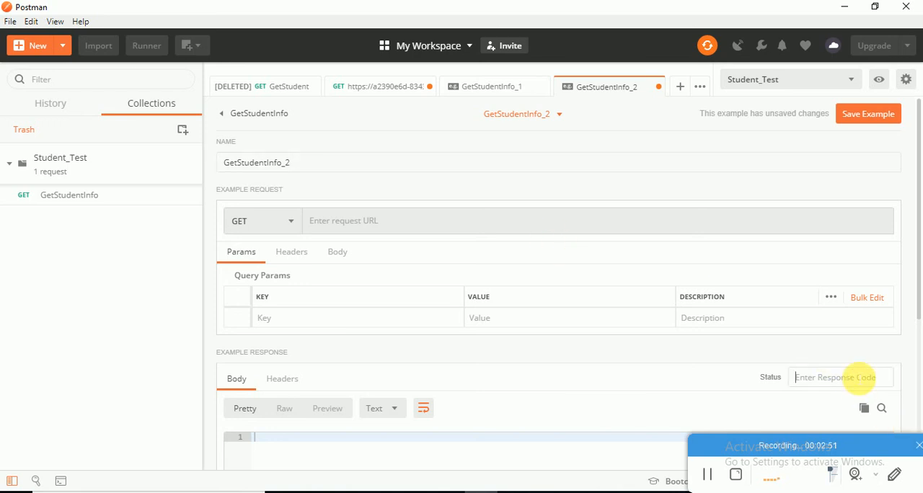
{"action": "type", "text": "200"}
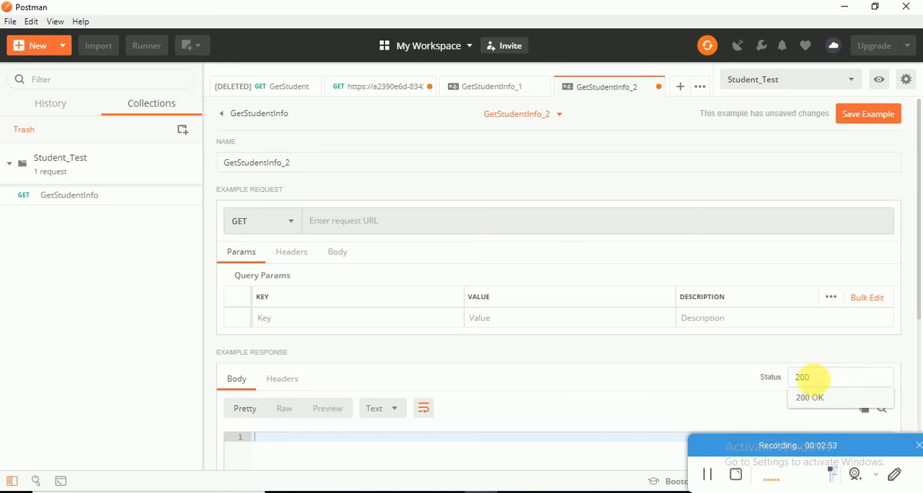
{"action": "left_click", "coordinate": [823, 398]}
{"action": "scroll", "coordinate": [432, 433], "scroll_direction": "down", "scroll_amount": 4}
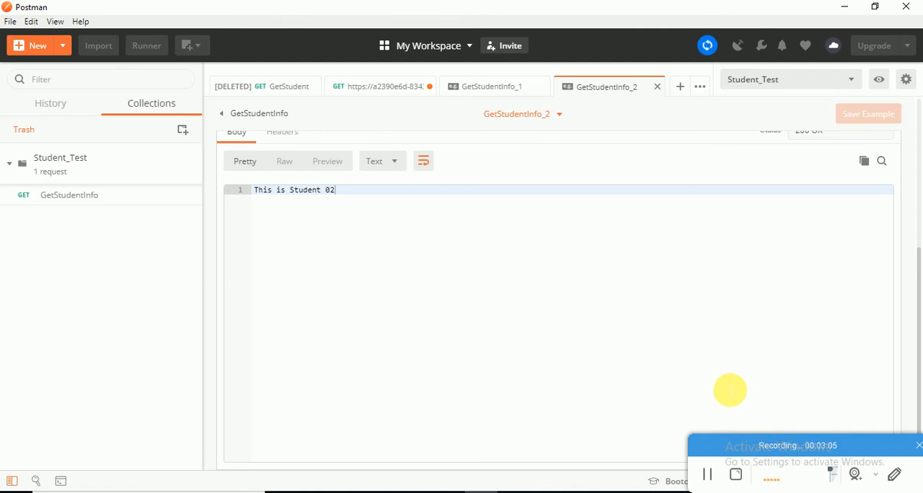
{"action": "left_click", "coordinate": [707, 476]}
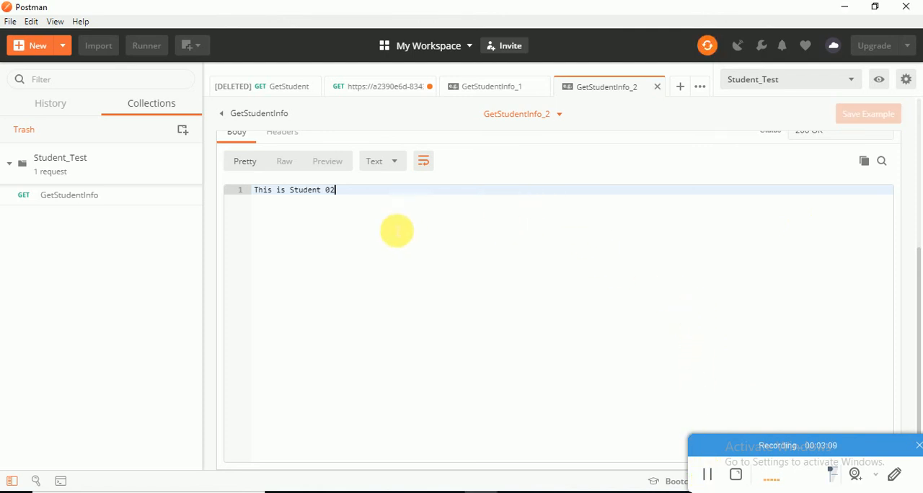
Open the GetStudentInfo request and set its URL to {{url}}/Student/1.
{"action": "left_click", "coordinate": [98, 199]}
{"action": "left_click", "coordinate": [375, 147]}
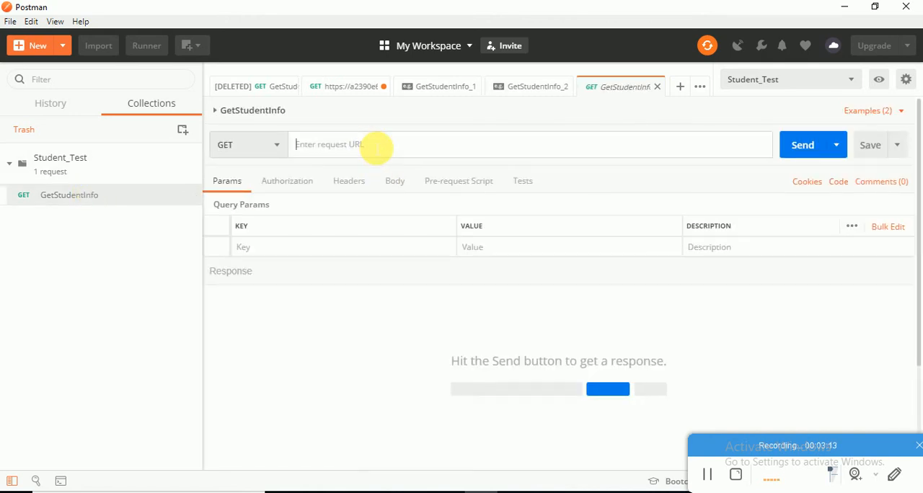
{"action": "type", "text": "{{"}
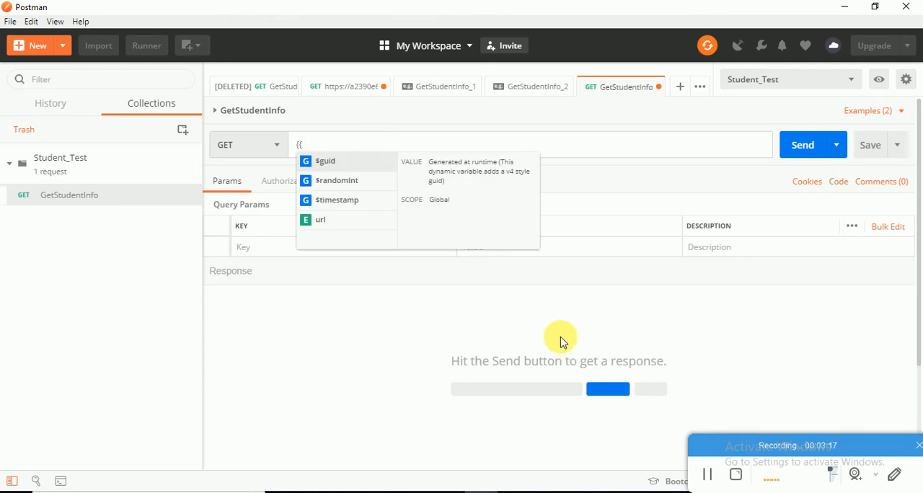
{"action": "type", "text": "u"}
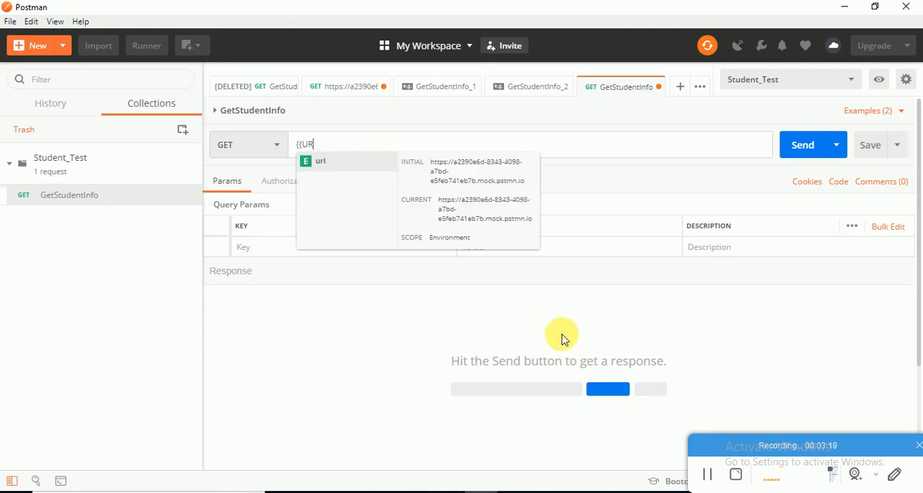
{"action": "key", "text": "BackSpace"}
{"action": "type", "text": "ur"}
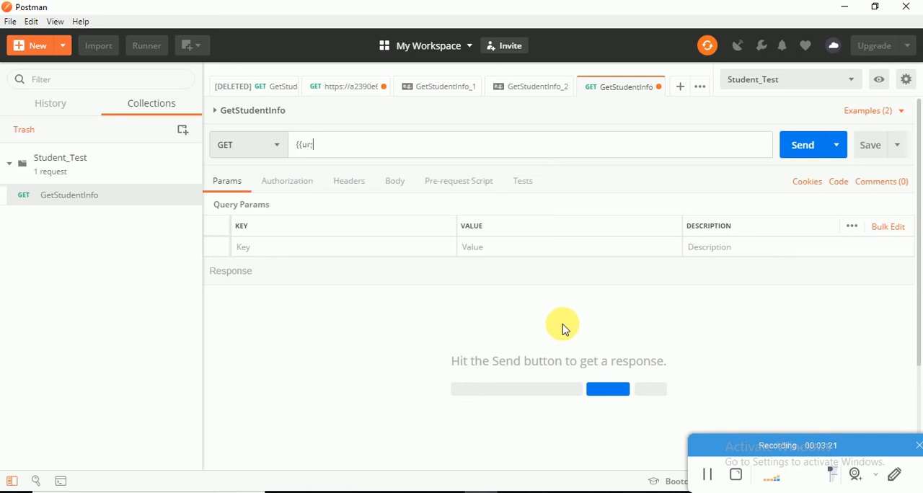
{"action": "type", "text": "l"}
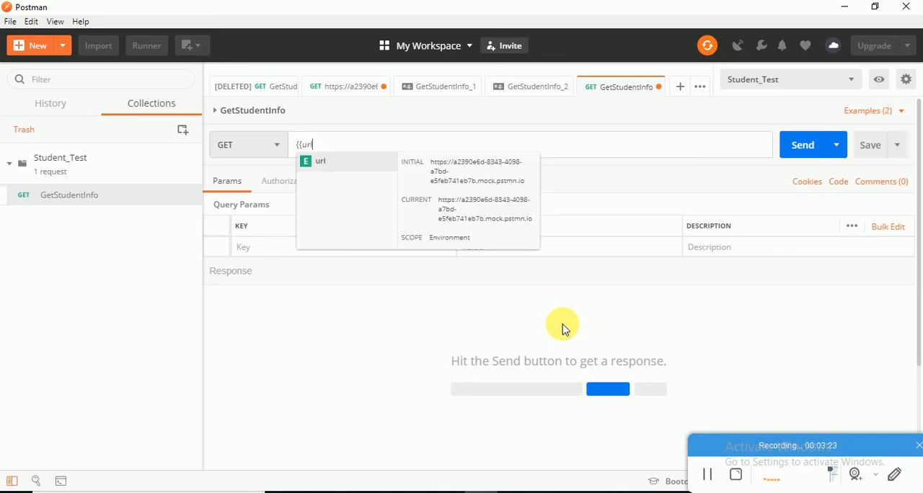
{"action": "type", "text": "}}"}
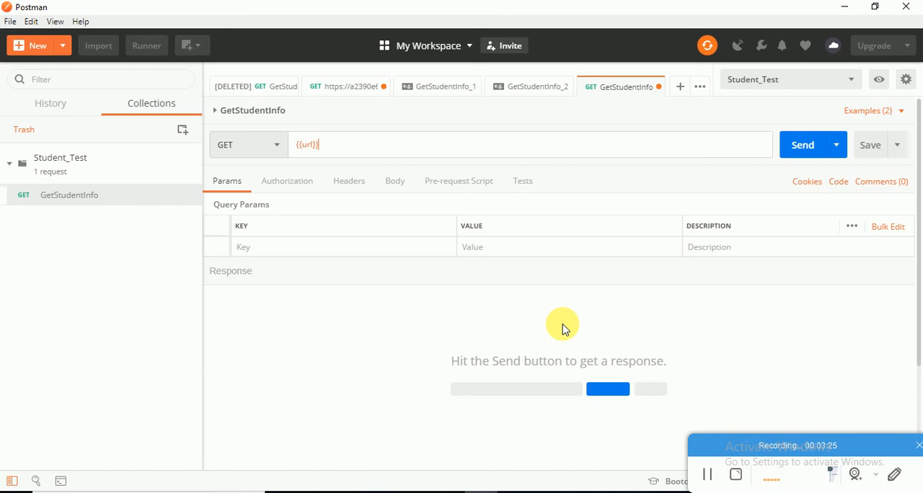
{"action": "type", "text": "/S"}
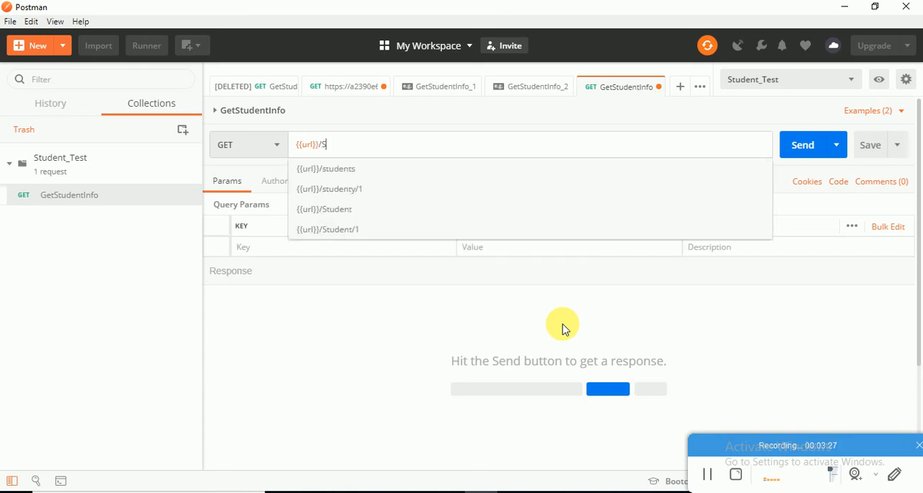
{"action": "type", "text": "tuden"}
{"action": "key", "text": "Down"}
{"action": "key", "text": "Down"}
{"action": "key", "text": "Down"}
{"action": "key", "text": "Down"}
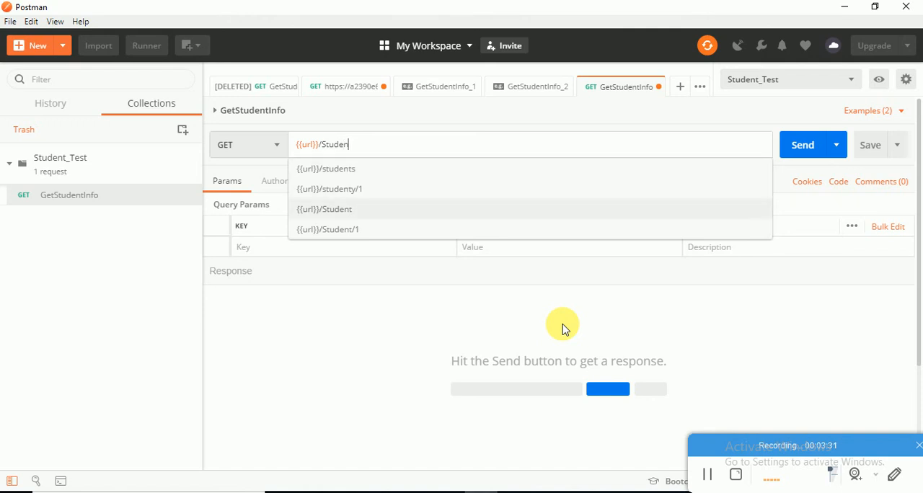
{"action": "key", "text": "Return"}
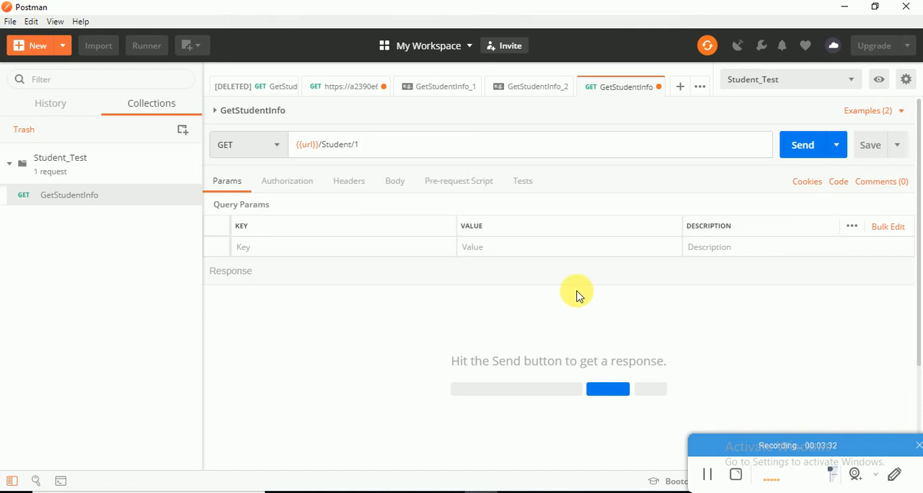
Send the GetStudentInfo request for student 1 and examine the returned response body.
{"action": "left_click", "coordinate": [803, 141]}
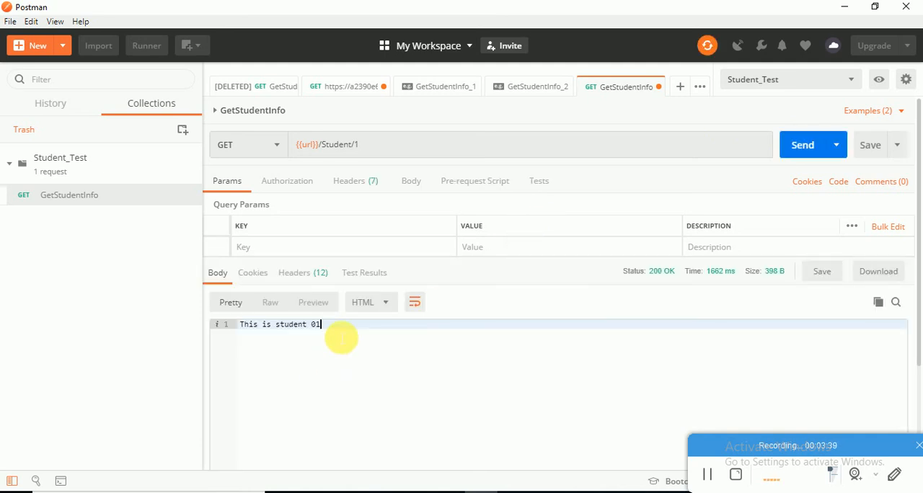
{"action": "left_click_drag", "start_coordinate": [335, 331], "coordinate": [247, 334]}
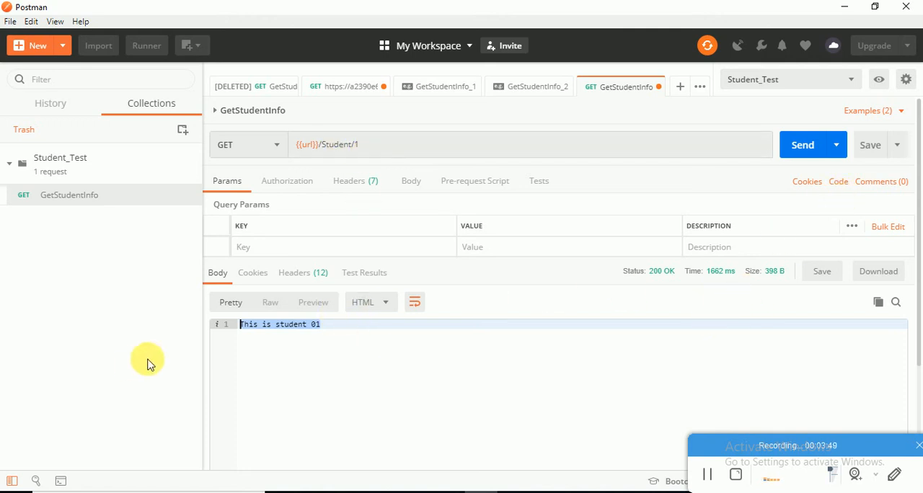
{"action": "left_click_drag", "start_coordinate": [248, 326], "coordinate": [352, 337]}
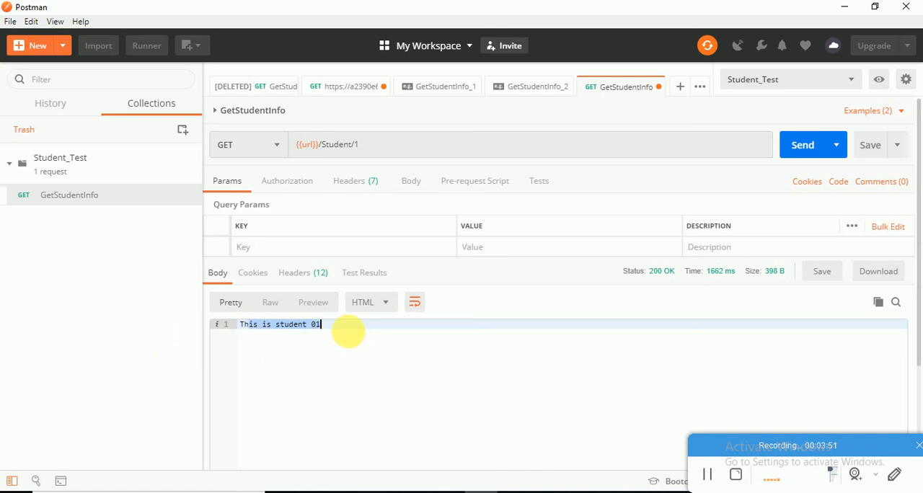
{"action": "left_click", "coordinate": [346, 325]}
Change the GetStudentInfo request URL to {{url}}/Student/2 and send the request.
{"action": "left_click", "coordinate": [360, 148]}
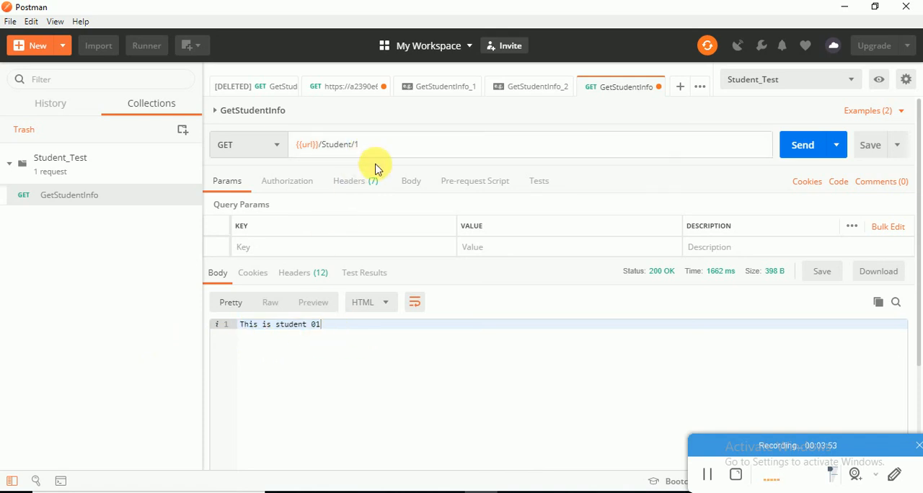
{"action": "key", "text": "BackSpace"}
{"action": "type", "text": "2"}
{"action": "left_click", "coordinate": [807, 153]}
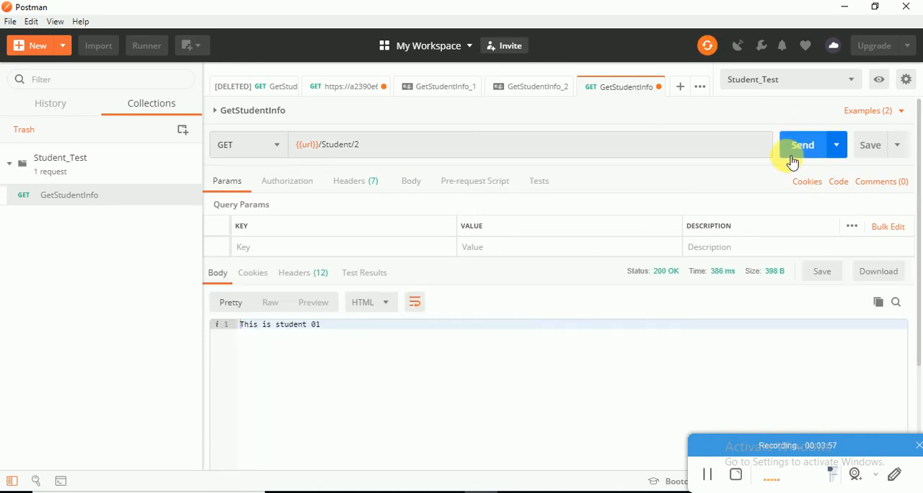
{"action": "left_click", "coordinate": [469, 150]}
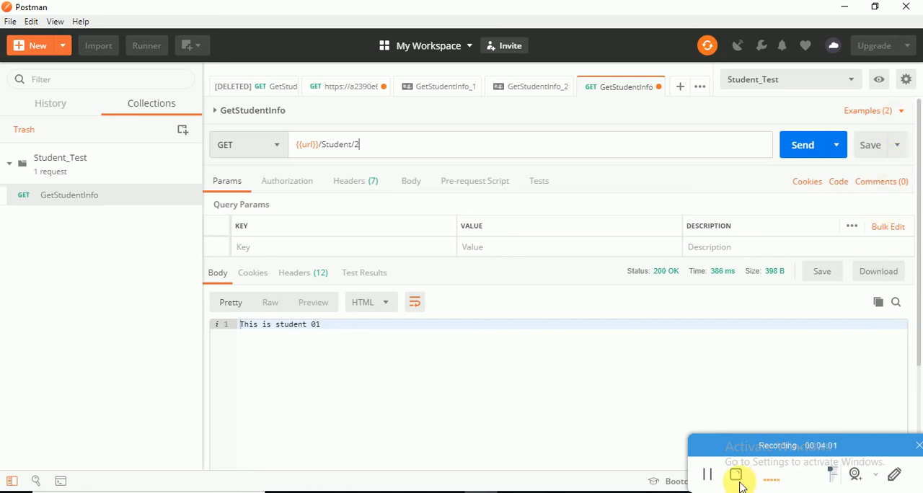
{"action": "left_click", "coordinate": [709, 472]}
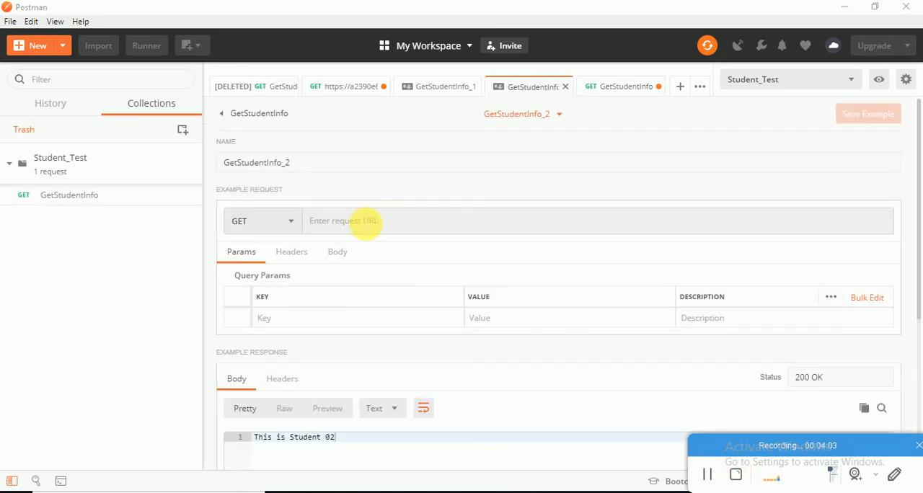
Set the GetStudentInfo_2 example's request URL to {{url}}/Student/2 and save the example.
{"action": "left_click", "coordinate": [366, 221]}
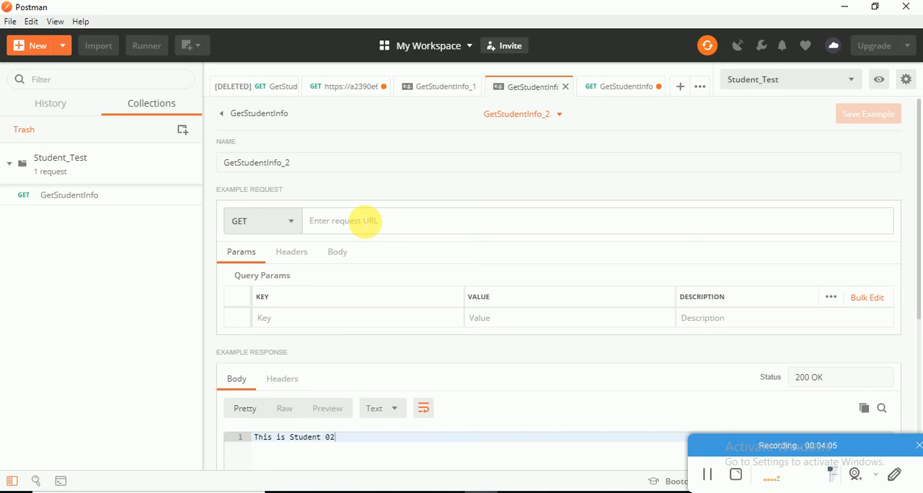
{"action": "type", "text": "{{"}
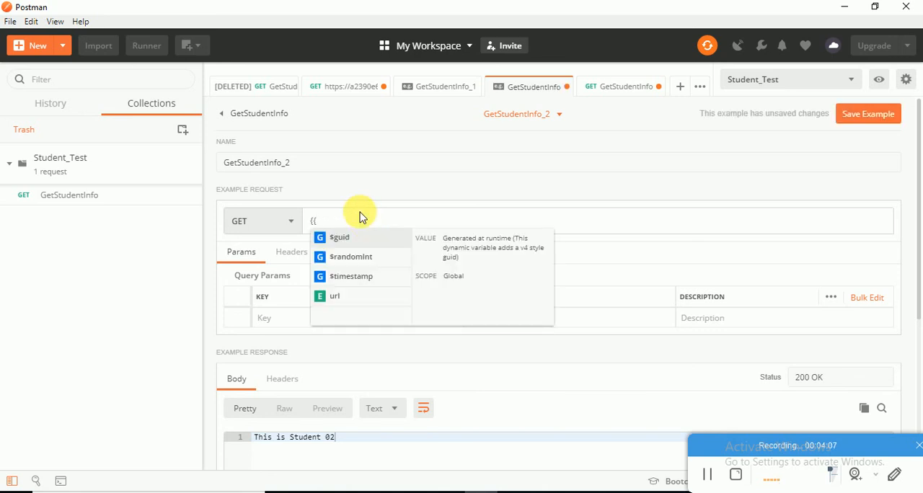
{"action": "type", "text": "url"}
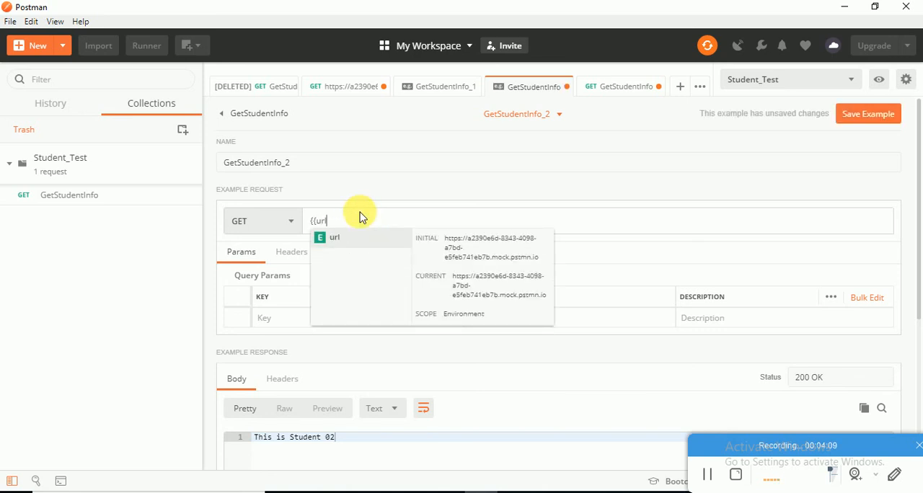
{"action": "type", "text": "}}"}
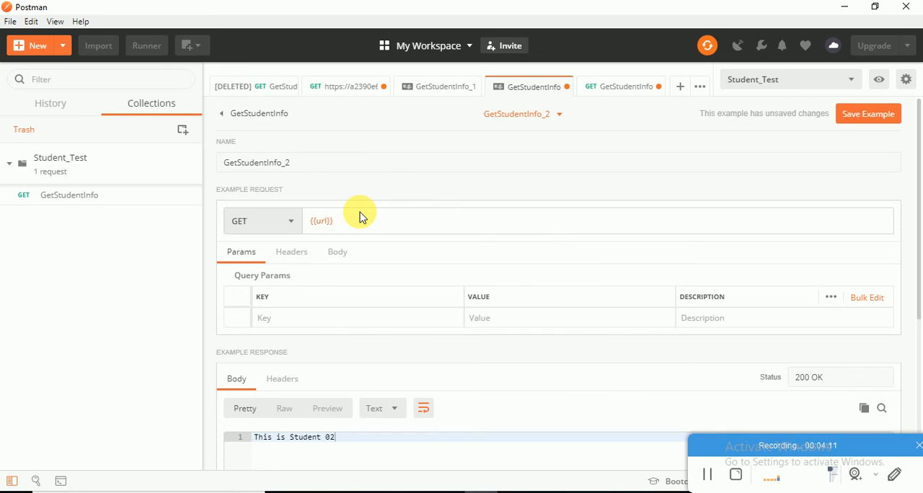
{"action": "type", "text": "/Stde"}
{"action": "type", "text": "ude"}
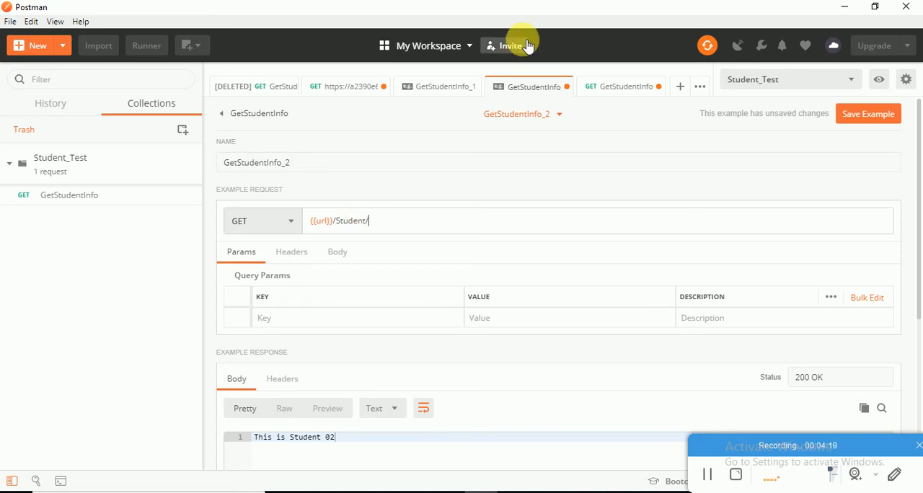
{"action": "type", "text": "2"}
{"action": "left_click", "coordinate": [861, 113]}
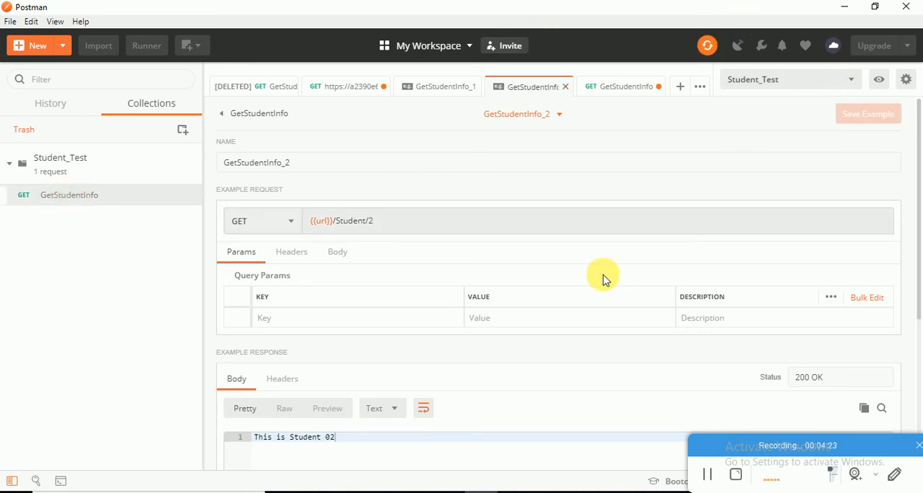
Return to the GetStudentInfo request, send it again for student 2, and examine the response body.
{"action": "key", "text": "ctrl+Tab"}
{"action": "left_click", "coordinate": [819, 149]}
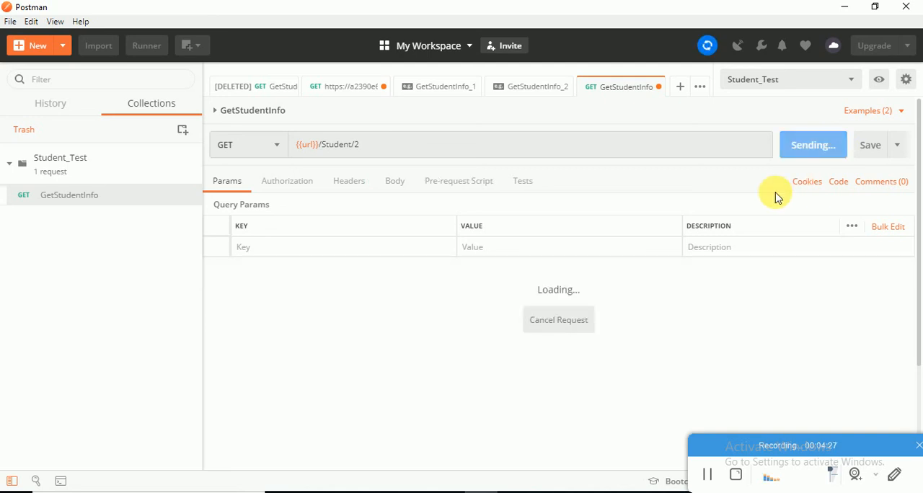
{"action": "left_click", "coordinate": [239, 326], "text": "shift"}
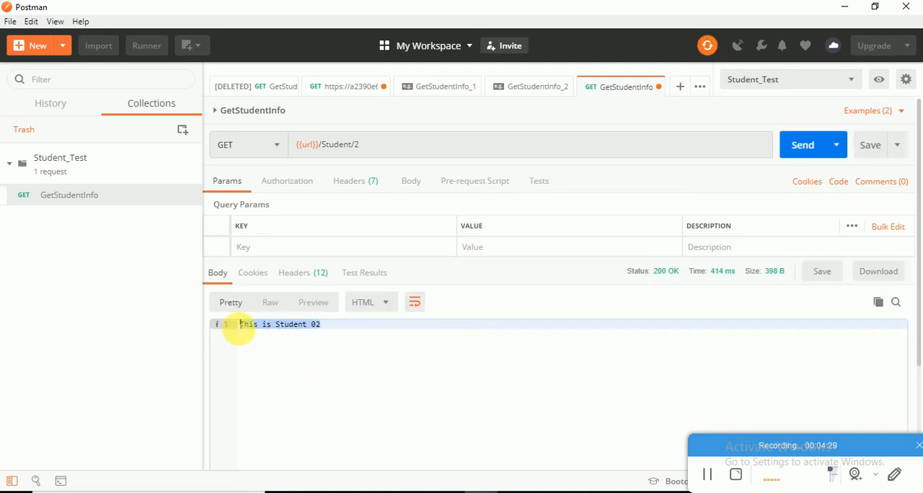